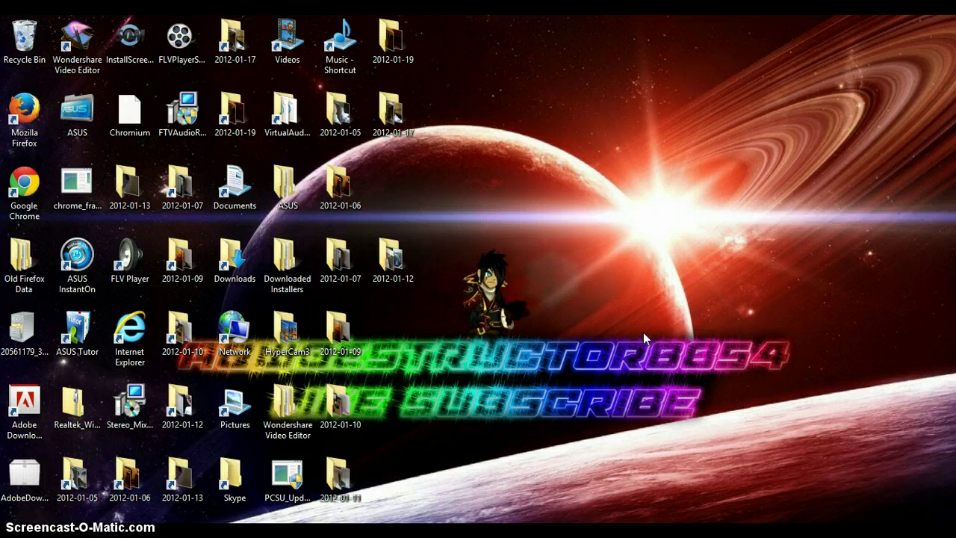
# Launch Google Chrome from its desktop shortcut and go to Google
pyautogui.click(24, 190)
pyautogui.doubleClick(23, 190)
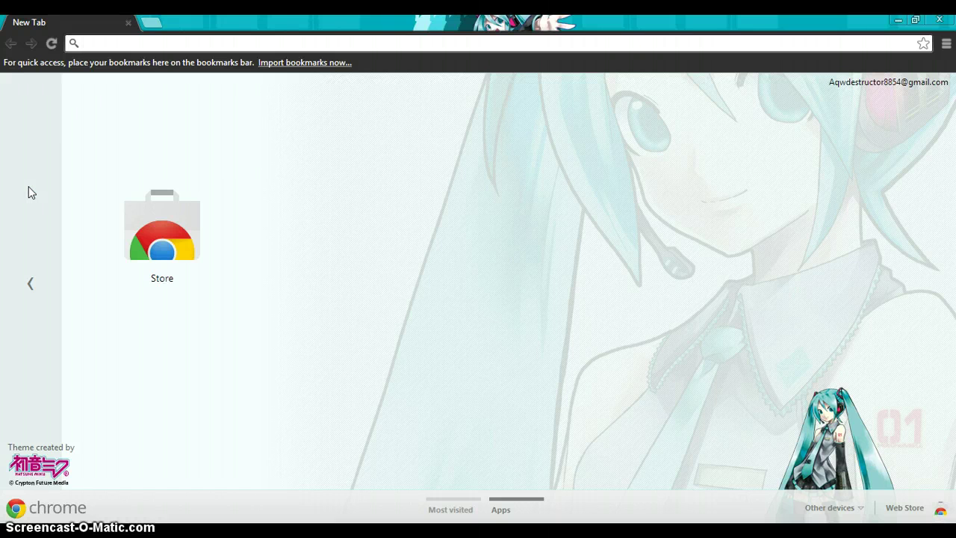
pyautogui.write('g')
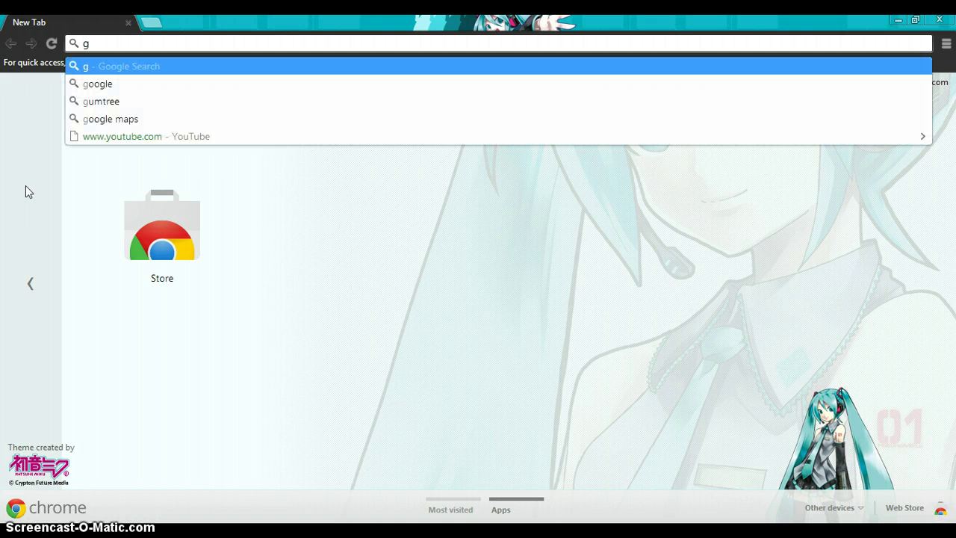
pyautogui.press('Down')
pyautogui.press('Return')
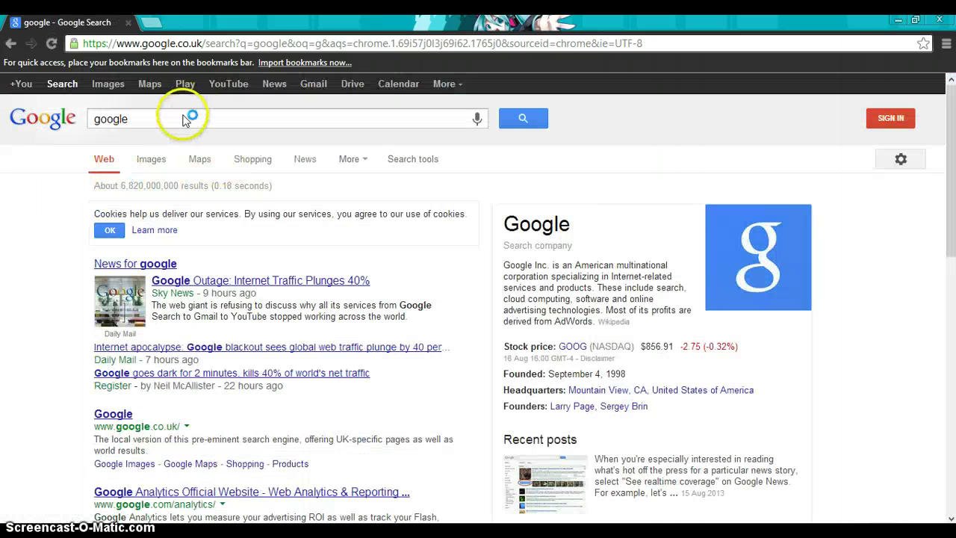
# Search Google for 'itunes' and scroll through the results
pyautogui.moveTo(187, 118); pyautogui.dragTo(43, 117)
pyautogui.press('BackSpace')
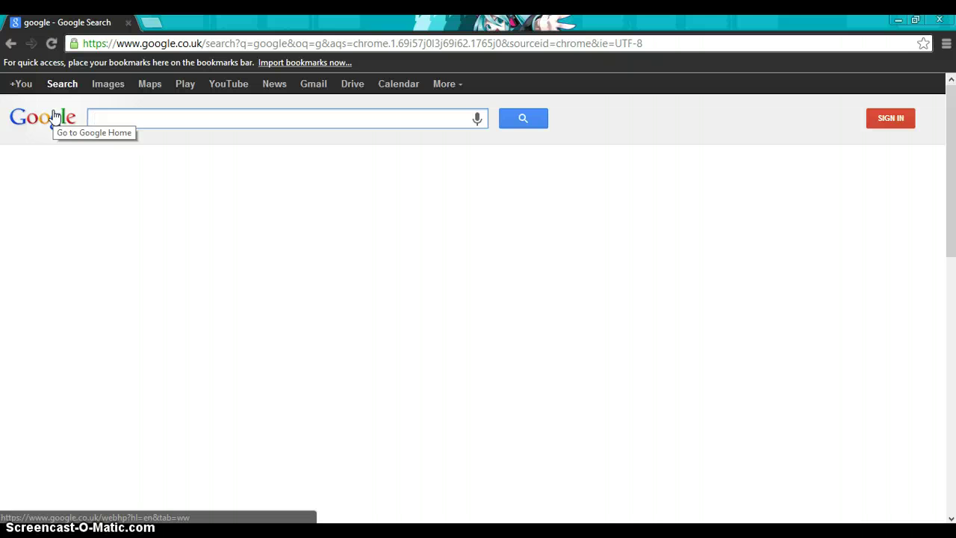
pyautogui.write('itu')
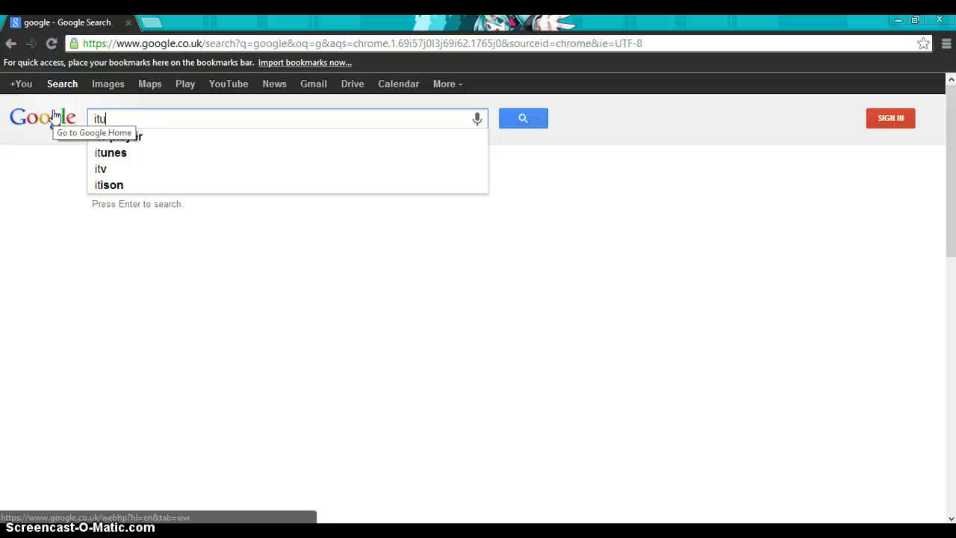
pyautogui.write('nes')
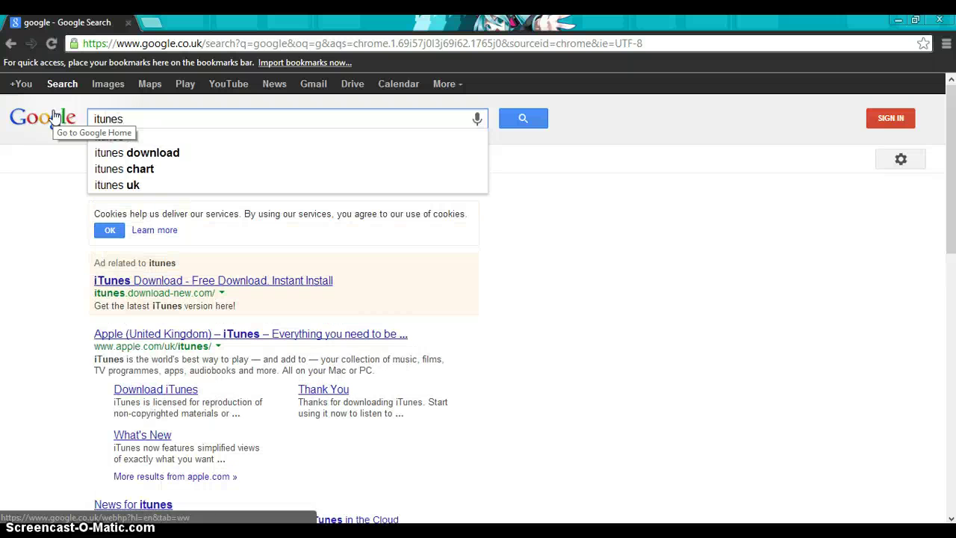
pyautogui.click(138, 138)
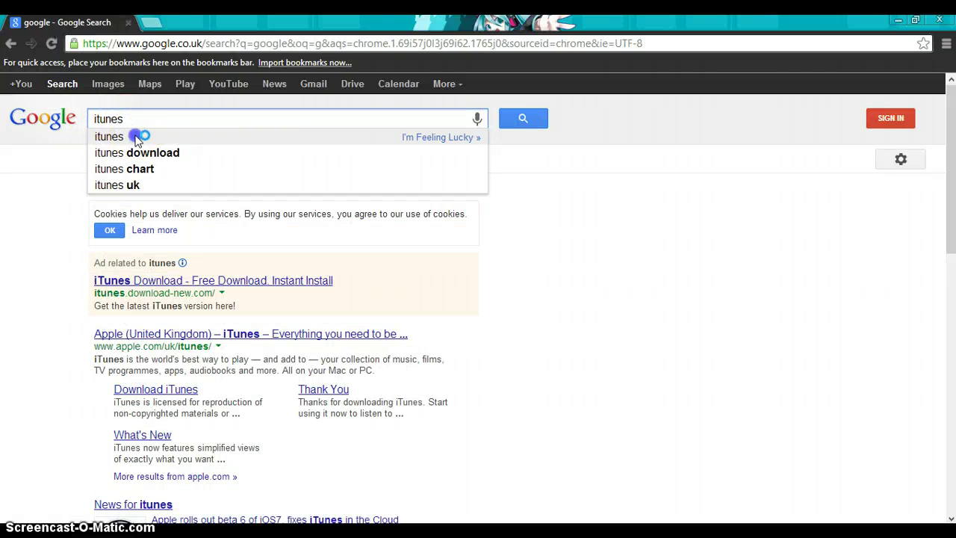
pyautogui.click(145, 172)
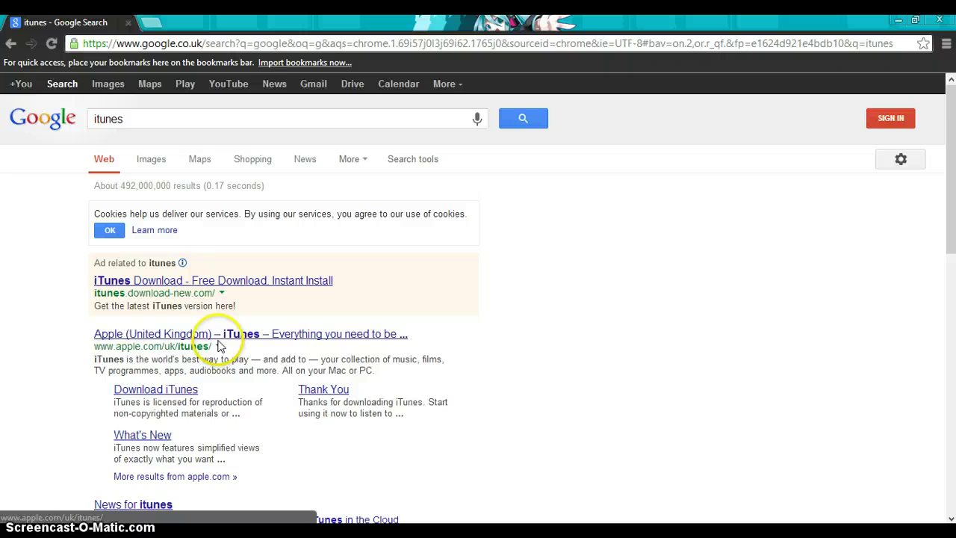
pyautogui.scroll(-1, 222, 340)
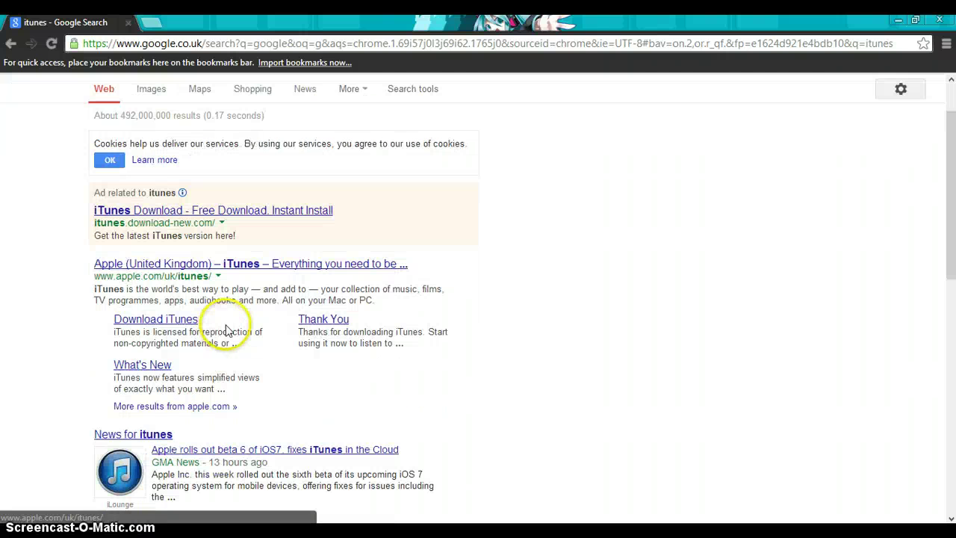
# Open Apple's UK iTunes page and go to its download page
pyautogui.click(252, 266)
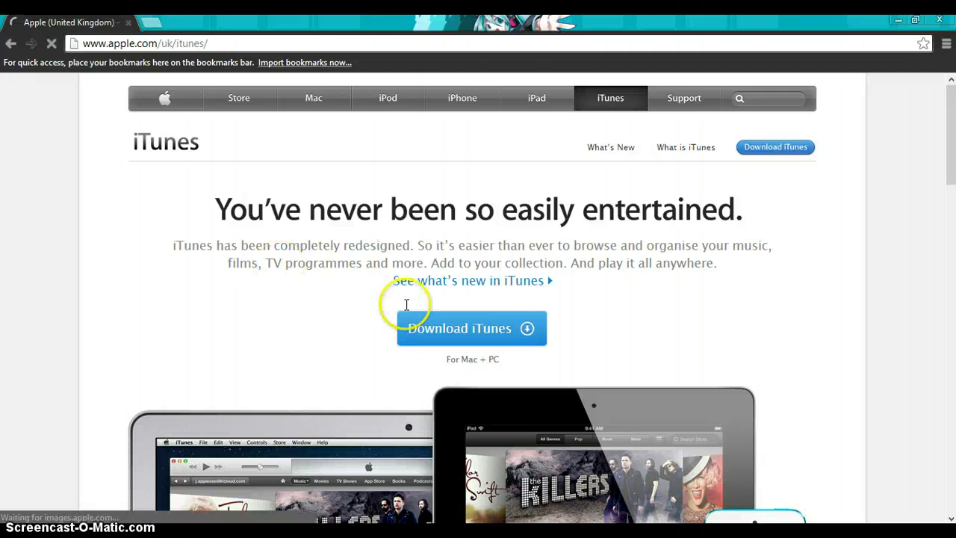
pyautogui.click(504, 331)
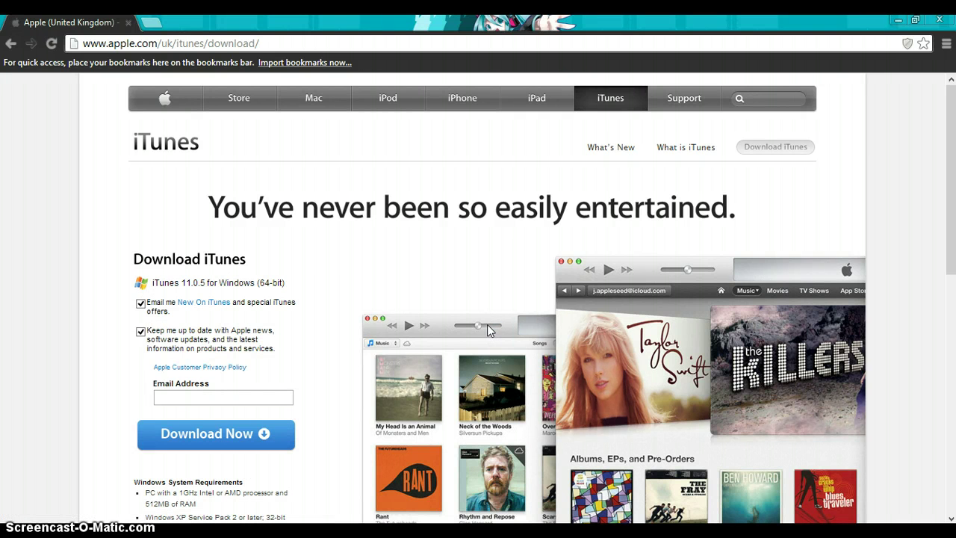
# Start downloading the iTunes 11.0.5 Windows 64-bit installer
pyautogui.scroll(-2, 478, 329)
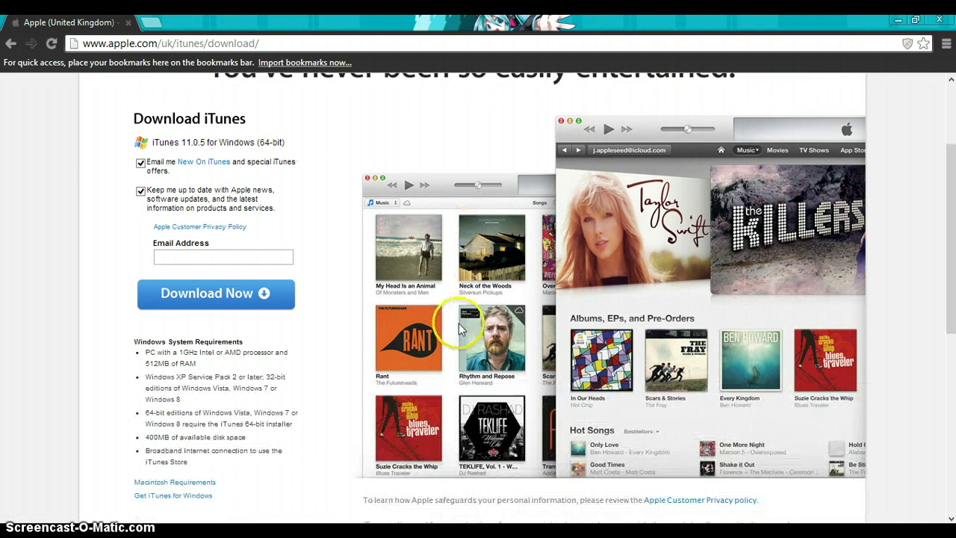
pyautogui.scroll(-1, 233, 322)
pyautogui.scroll(-1, 246, 319)
pyautogui.scroll(3, 277, 318)
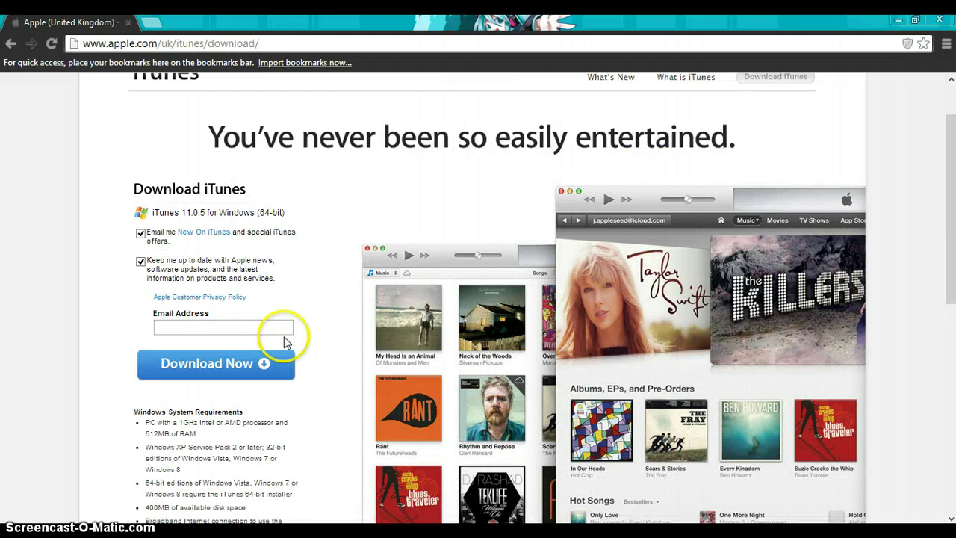
pyautogui.scroll(1, 295, 332)
pyautogui.scroll(-2, 295, 331)
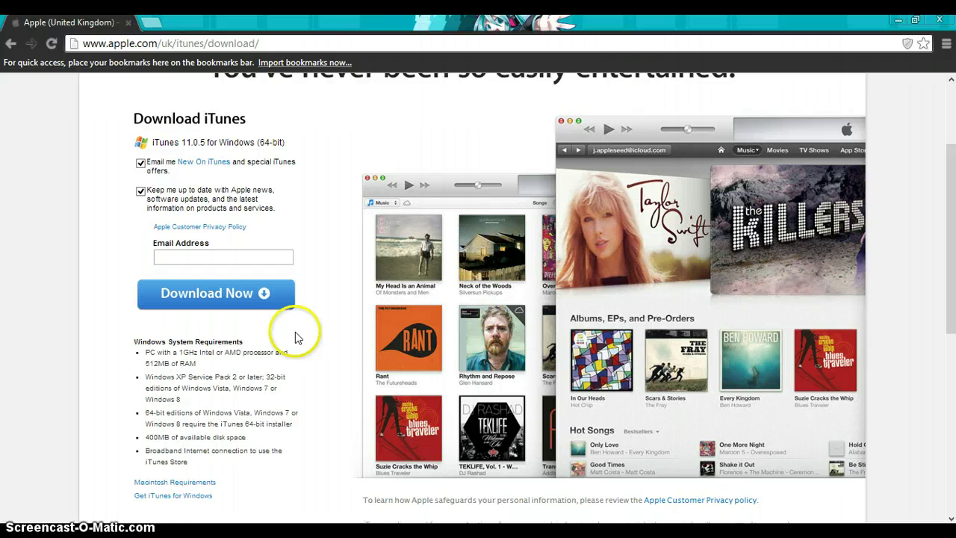
pyautogui.click(234, 298)
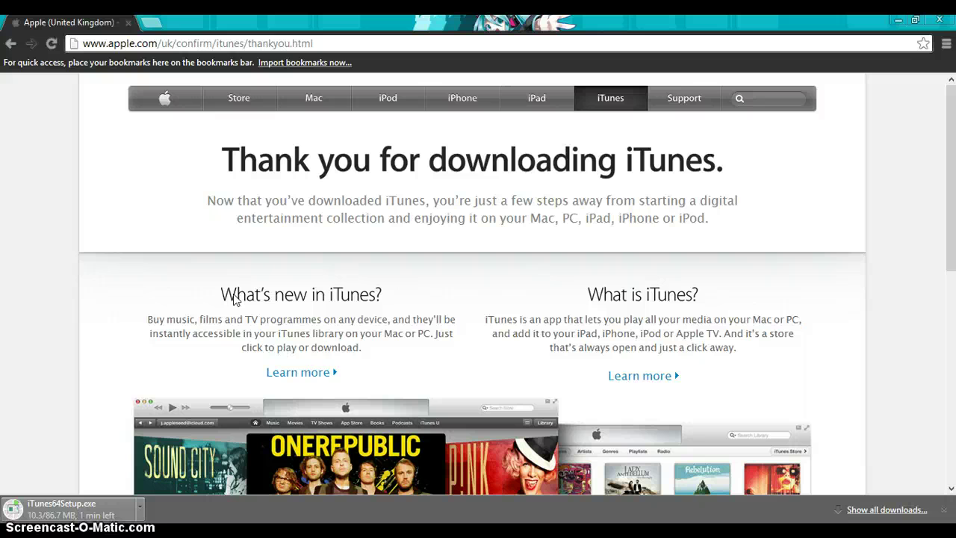
# Wait on the thank-you page until iTunes64Setup.exe finishes downloading
pyautogui.click(238, 298)
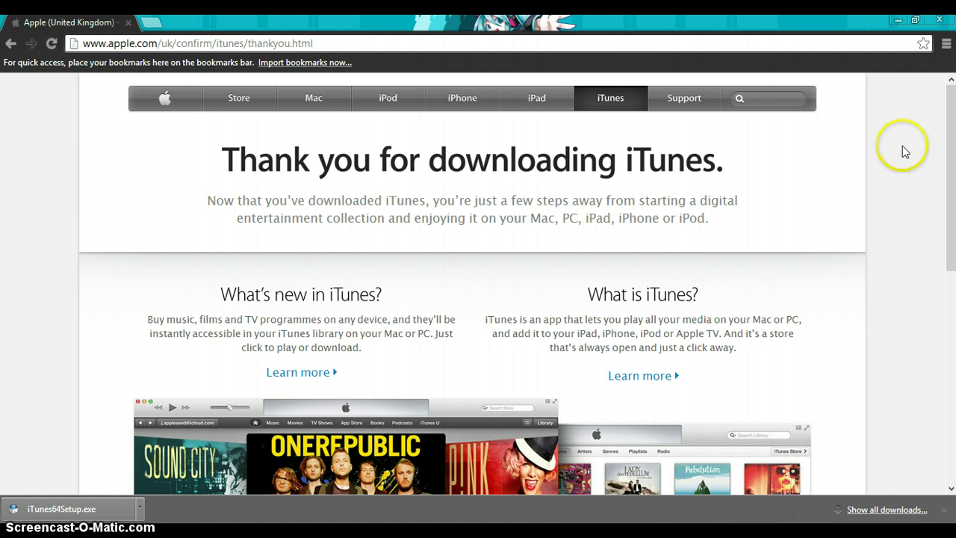
# Run iTunes64Setup.exe from Chrome's download bar to open the Welcome to iTunes wizard
pyautogui.click(105, 507)
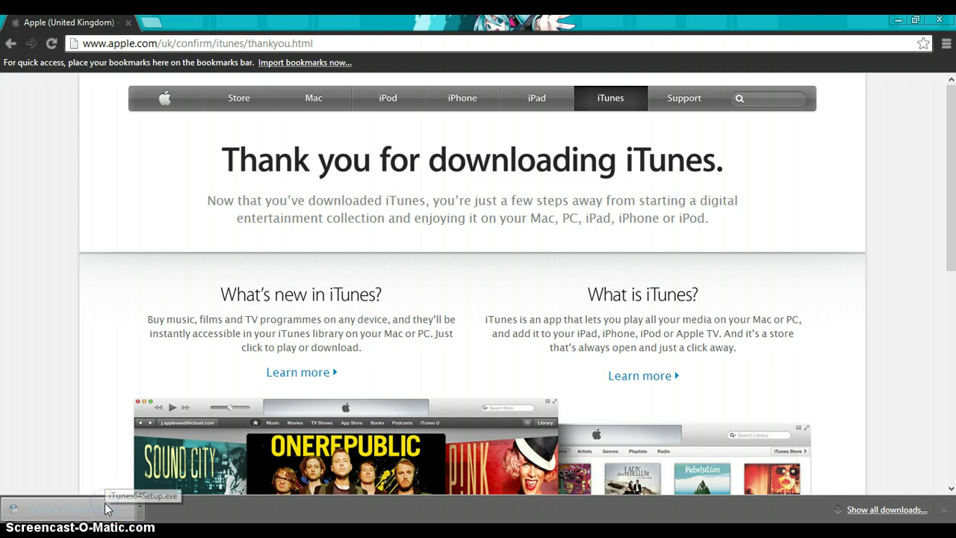
pyautogui.click(110, 501)
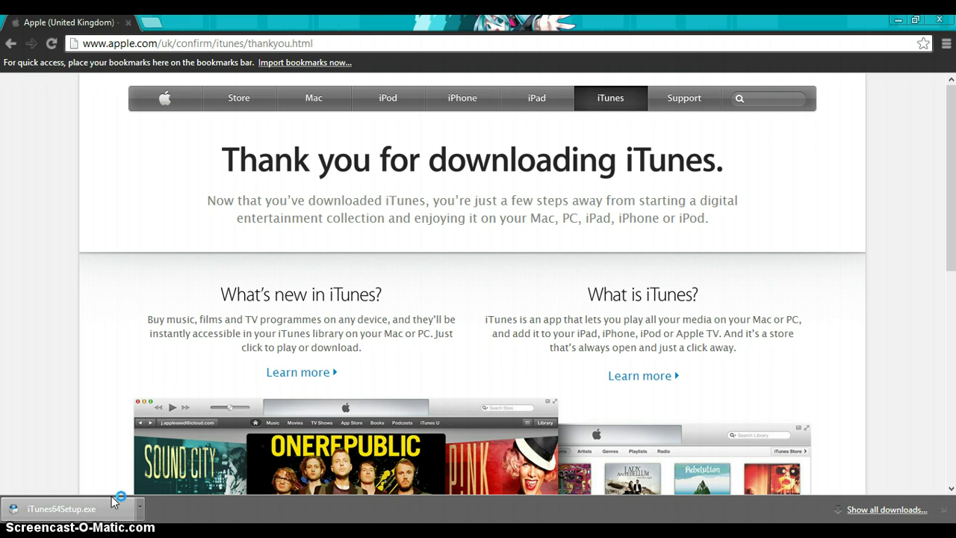
pyautogui.click(112, 502)
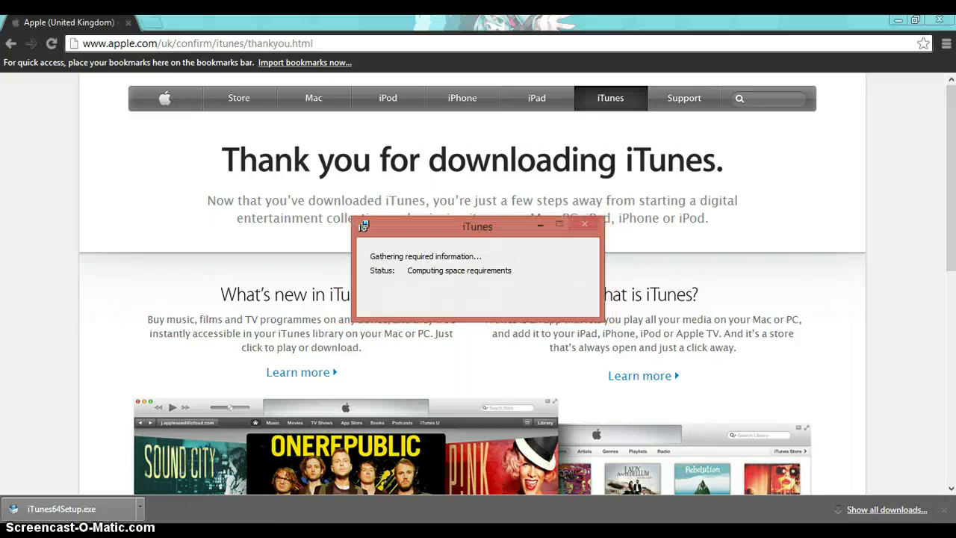
# Close Chrome, then get past the welcome and Installation Options pages to start installing iTunes
pyautogui.click(941, 20)
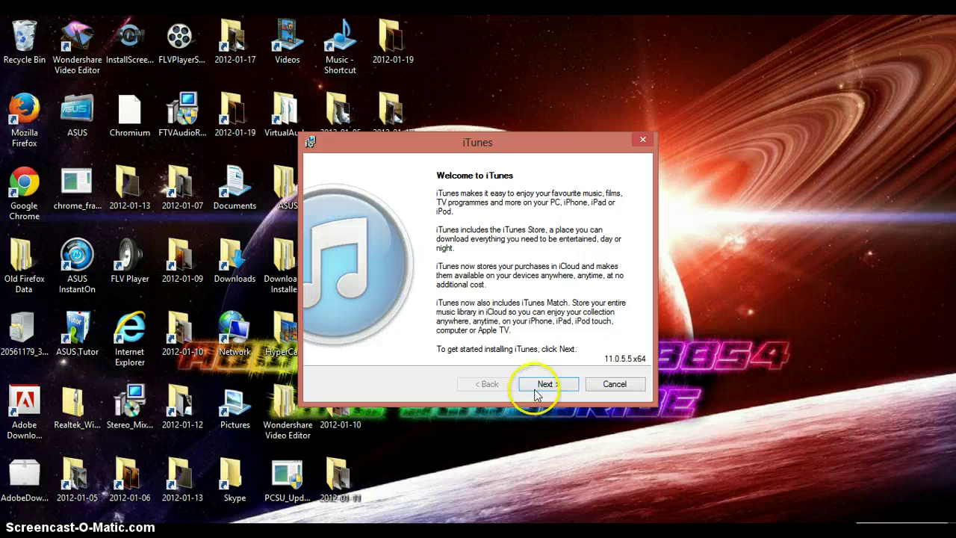
pyautogui.click(535, 395)
pyautogui.click(539, 392)
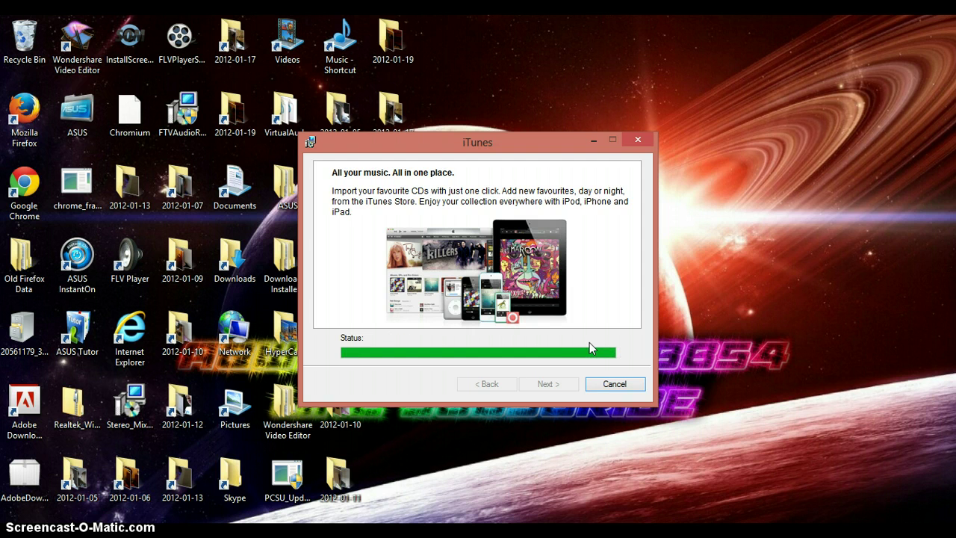
pyautogui.click(12, 33)
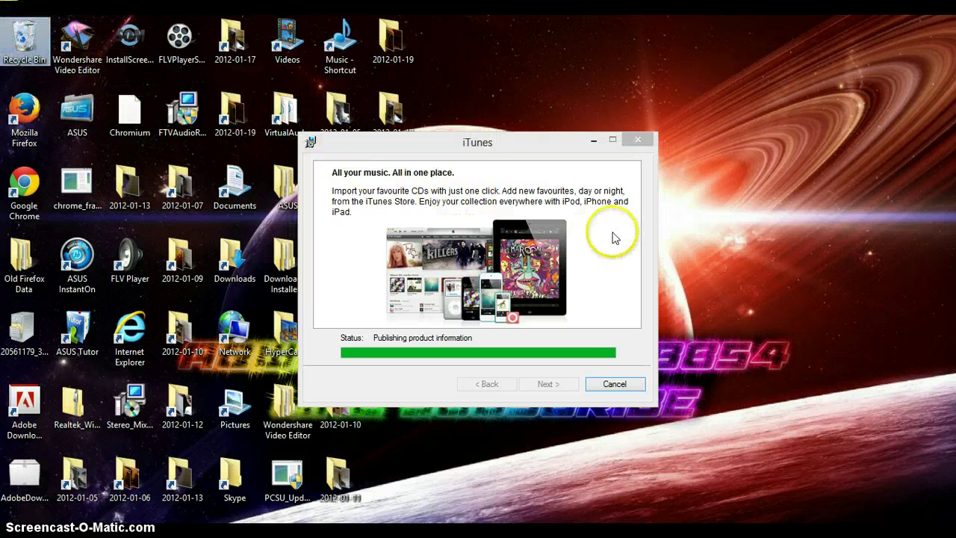
# Find itunes_setup.exe in the Recycle Bin and leave it undeleted
pyautogui.click(743, 251)
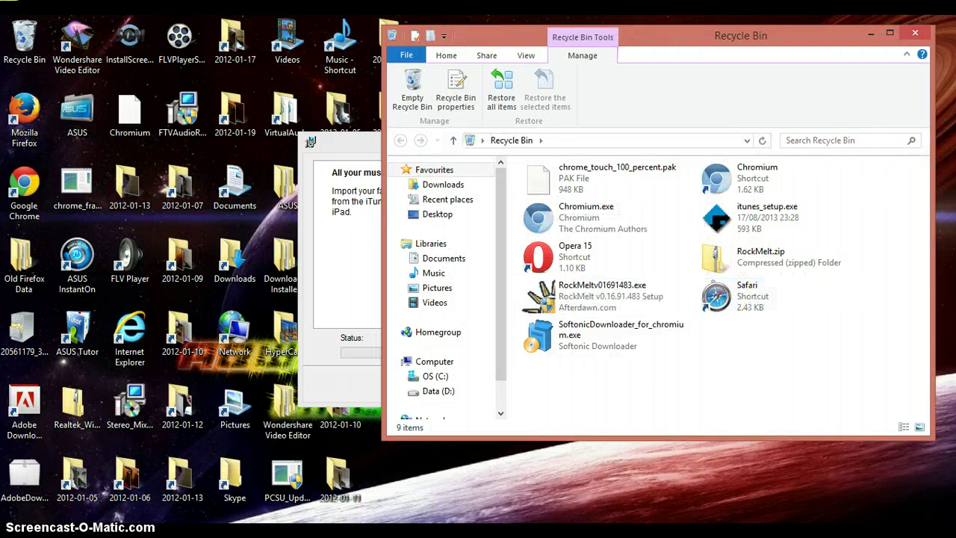
pyautogui.click(755, 218)
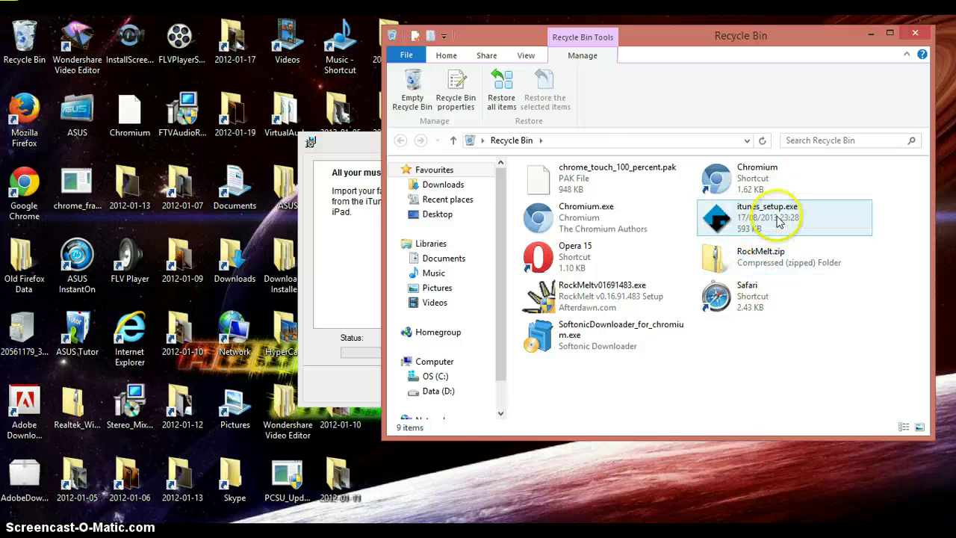
pyautogui.rightClick(778, 218)
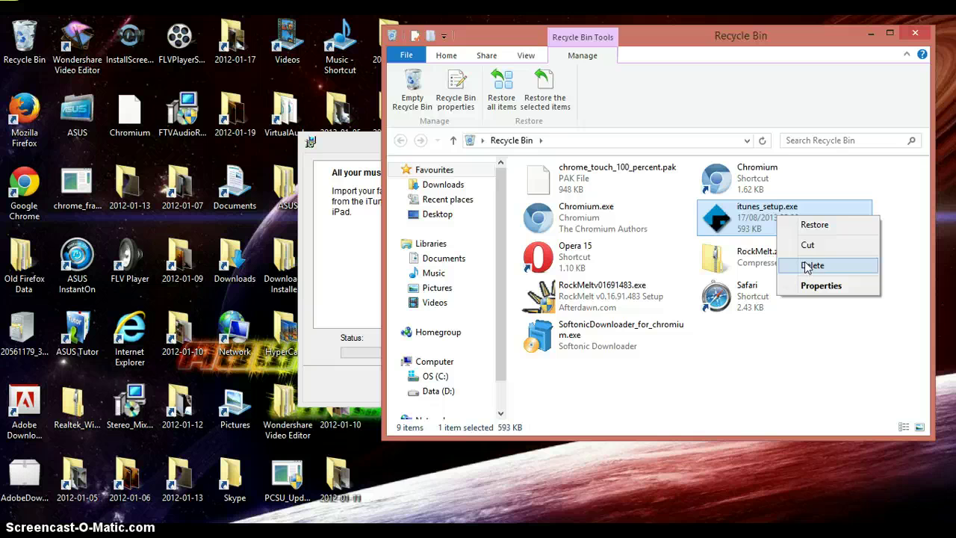
pyautogui.click(803, 82)
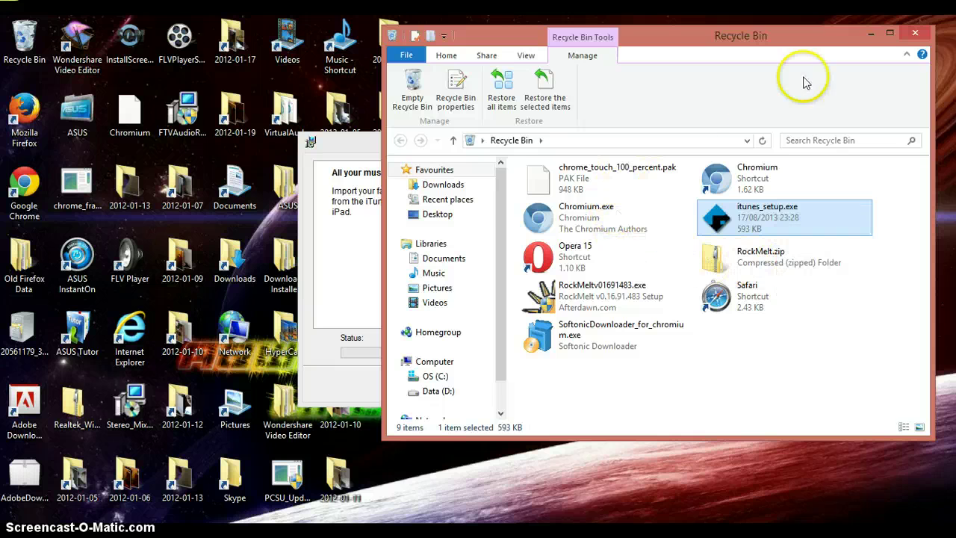
# Minimize the Recycle Bin and move the iTunes setup dialog to the upper right
pyautogui.click(872, 34)
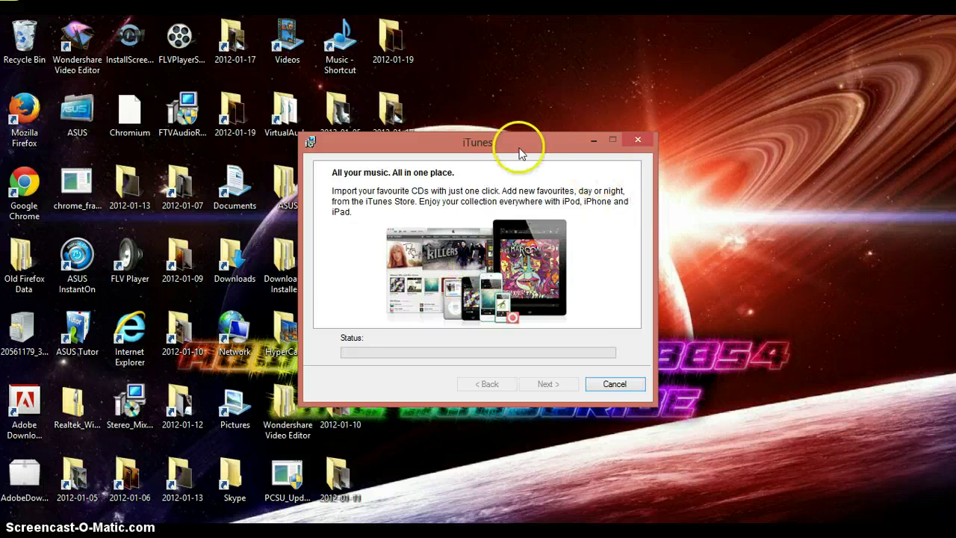
pyautogui.moveTo(550, 138); pyautogui.dragTo(753, 73)
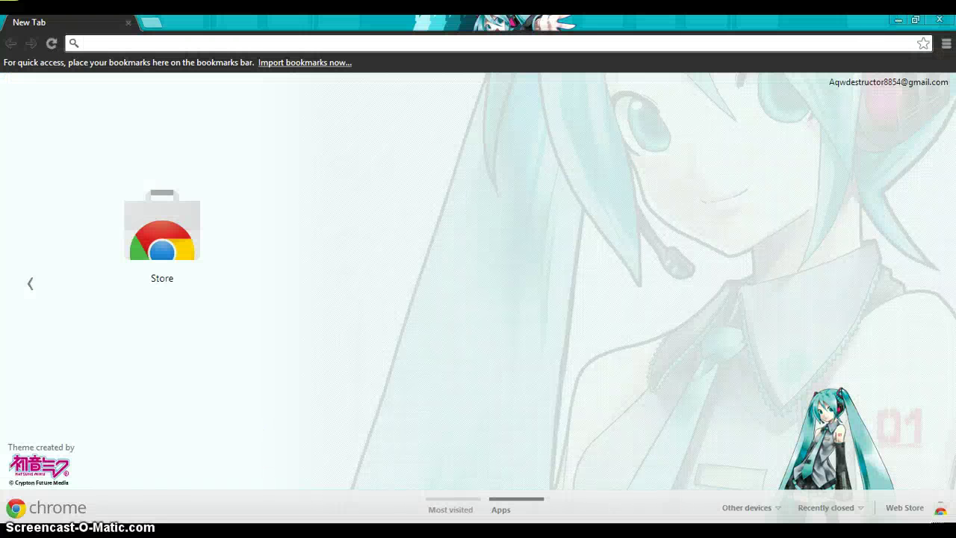
# Close Chrome, focus the iTunes installer, and wait for the Congratulations page
pyautogui.click(939, 21)
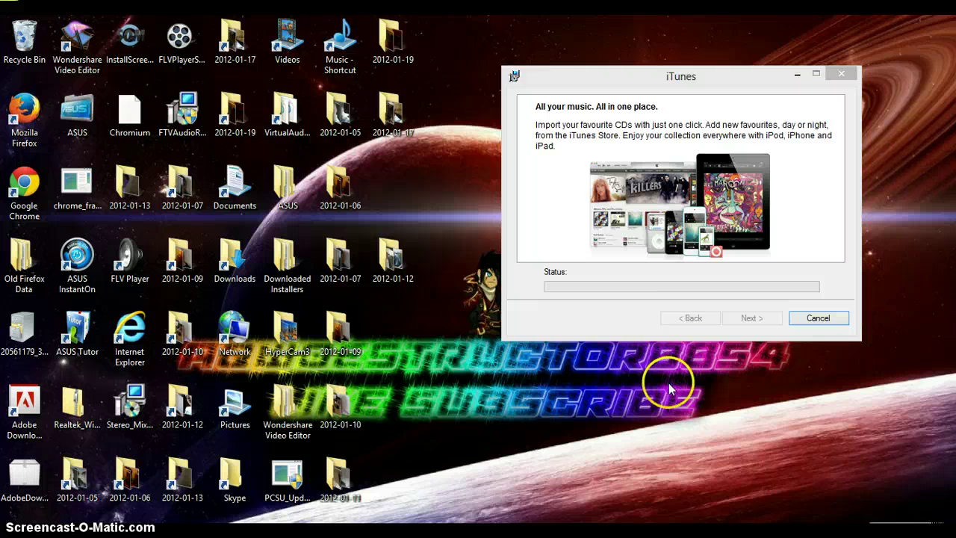
pyautogui.click(678, 307)
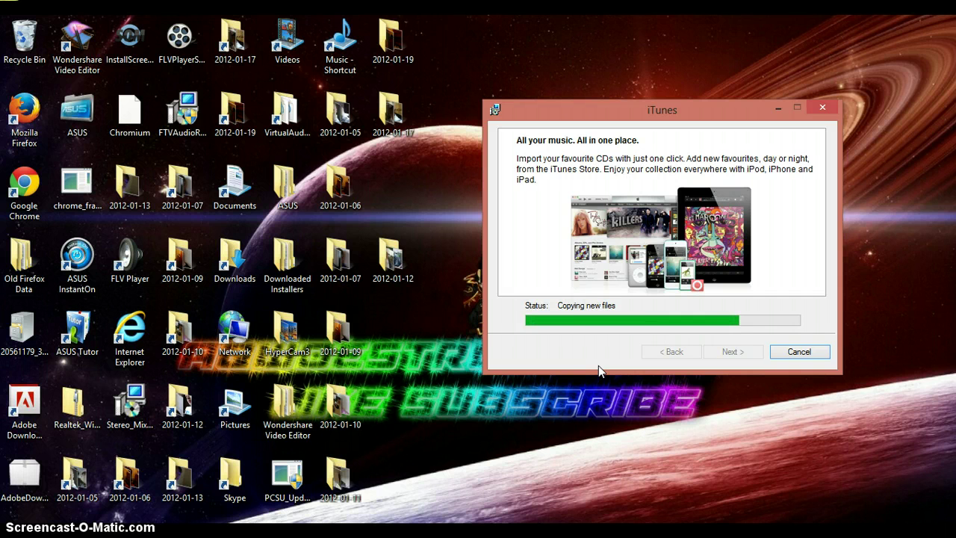
pyautogui.click(602, 364)
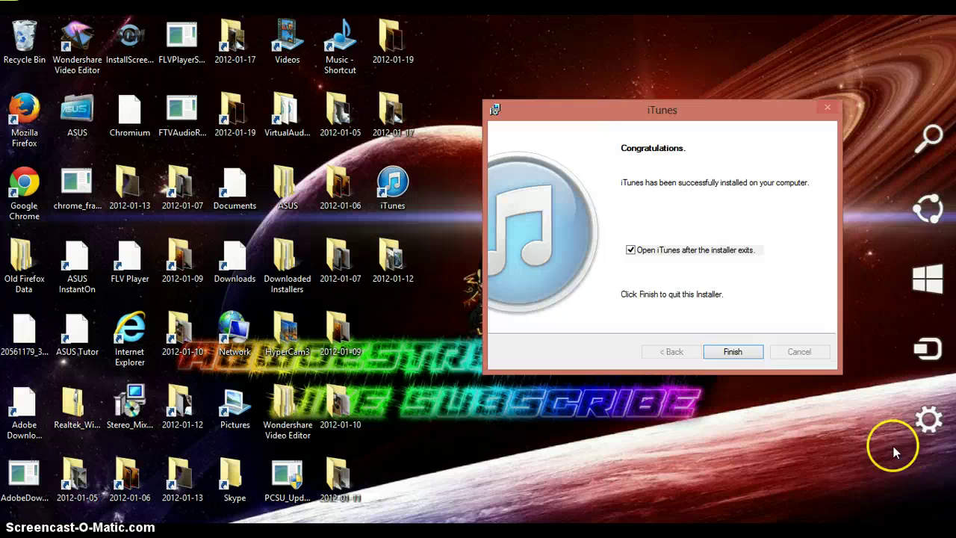
# Finish the installer with iTunes set to open and agree to the iTunes licence
pyautogui.click(740, 354)
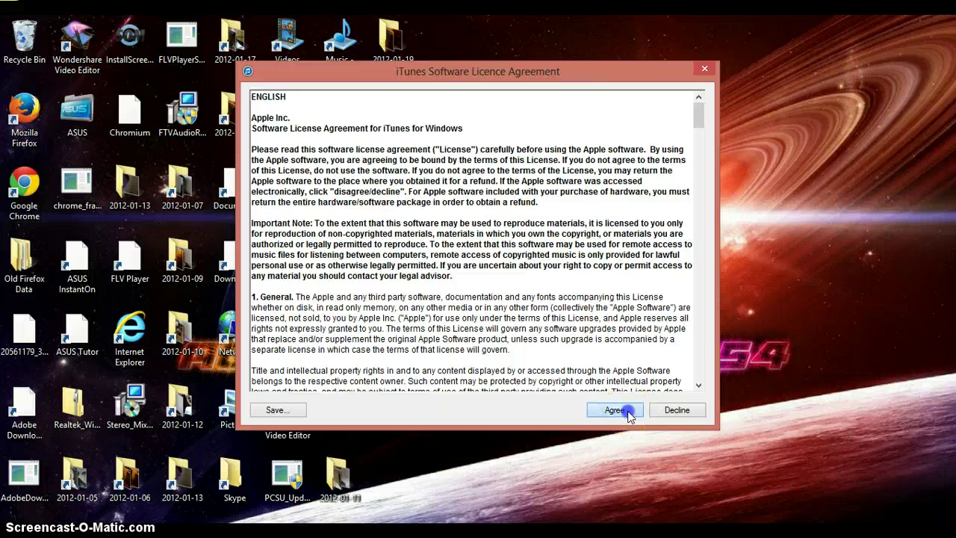
pyautogui.click(614, 410)
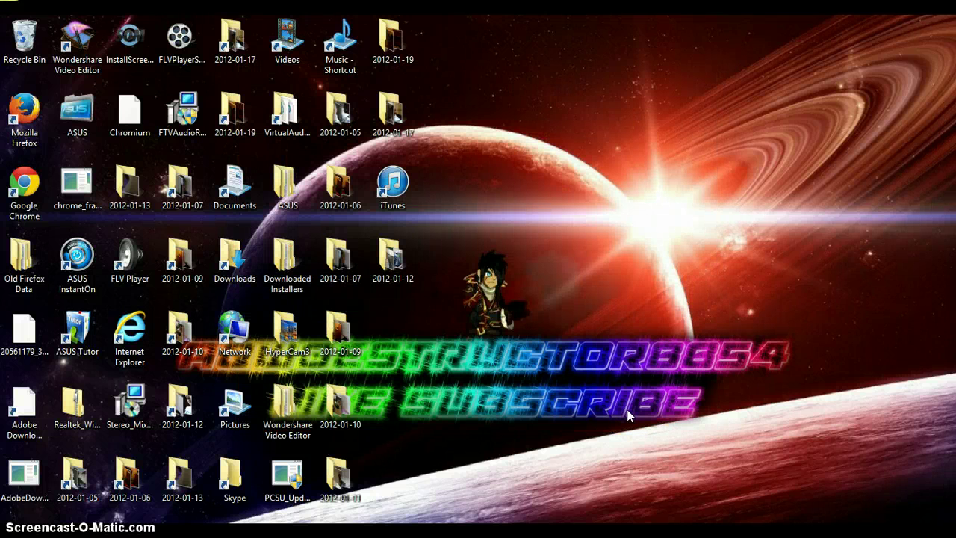
pyautogui.click(624, 401)
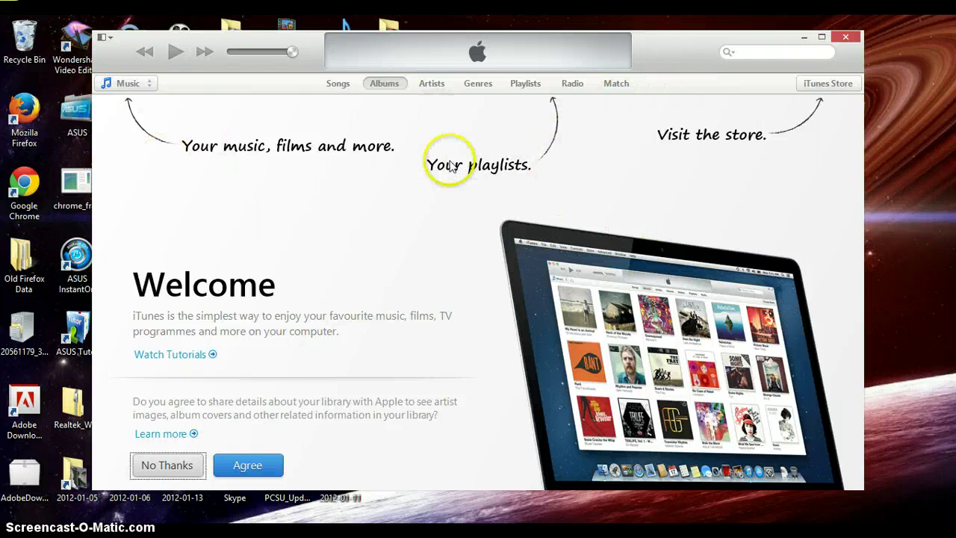
# Browse the Songs, Albums, Artists and Radio tabs, then close iTunes
pyautogui.click(430, 85)
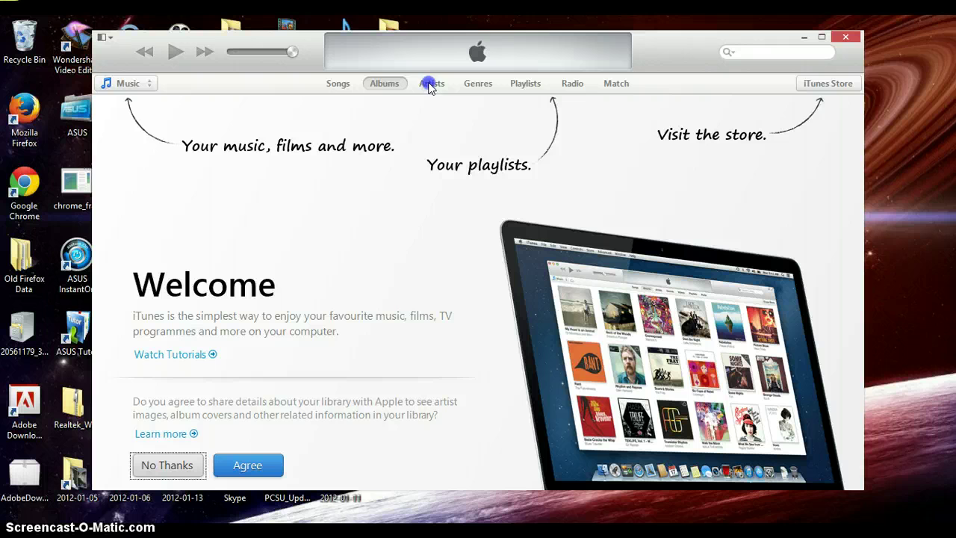
pyautogui.click(431, 83)
pyautogui.click(336, 86)
pyautogui.click(381, 79)
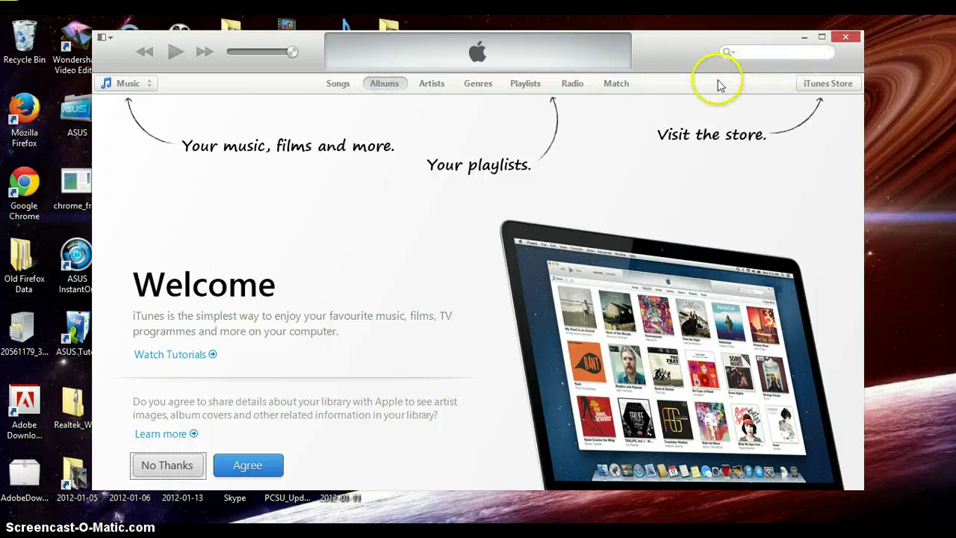
pyautogui.click(572, 86)
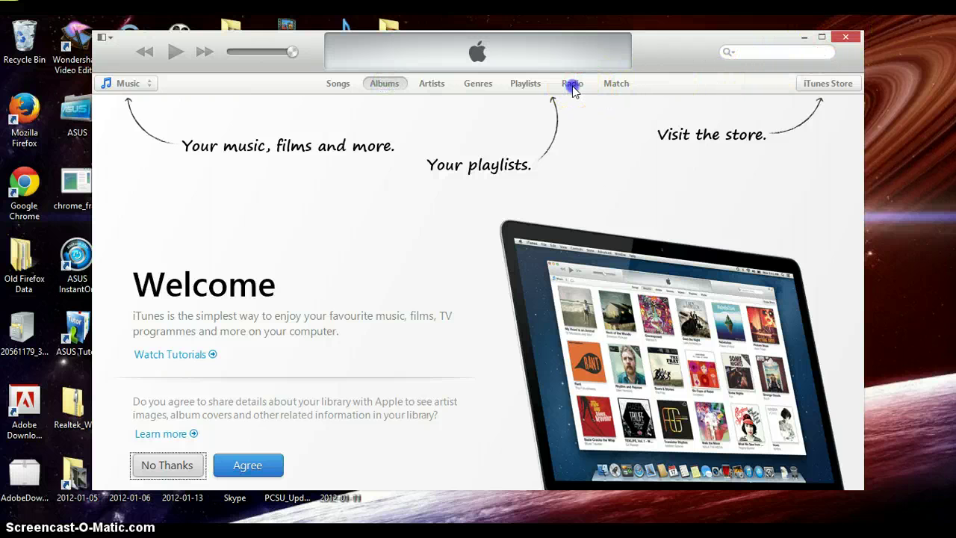
pyautogui.click(844, 38)
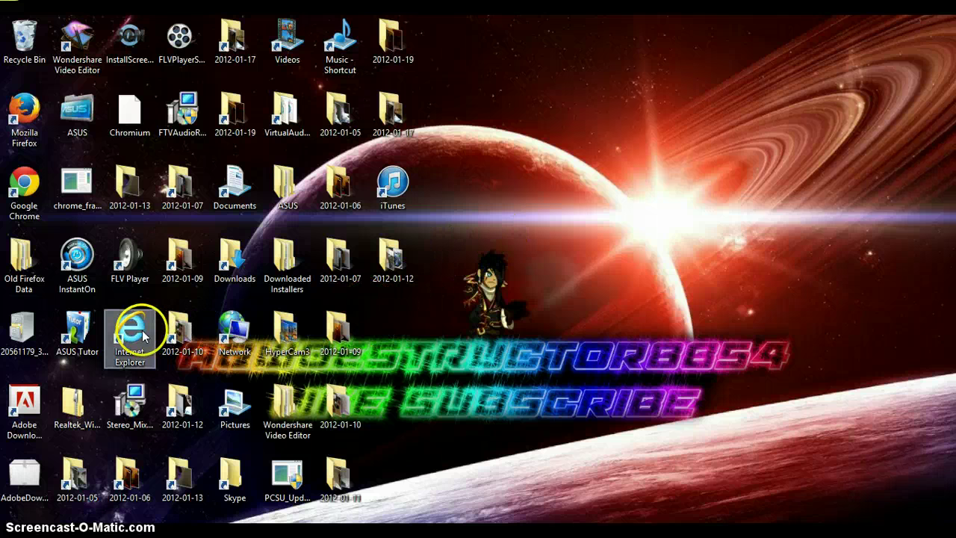
# Recycle the Internet Explorer shortcut, shift 2012-01-10, Network, HyperCam3 and 2012-01-09 one slot left, and view the bin
pyautogui.moveTo(131, 332)
pyautogui.mouseDown()
pyautogui.moveTo(66, 56)
pyautogui.moveTo(37, 45)
pyautogui.mouseUp()
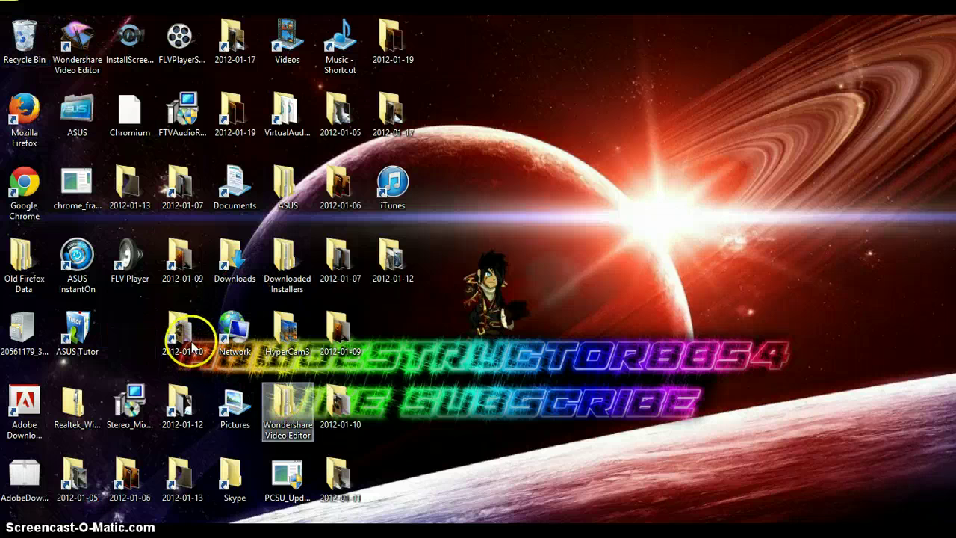
pyautogui.moveTo(193, 347); pyautogui.dragTo(142, 329)
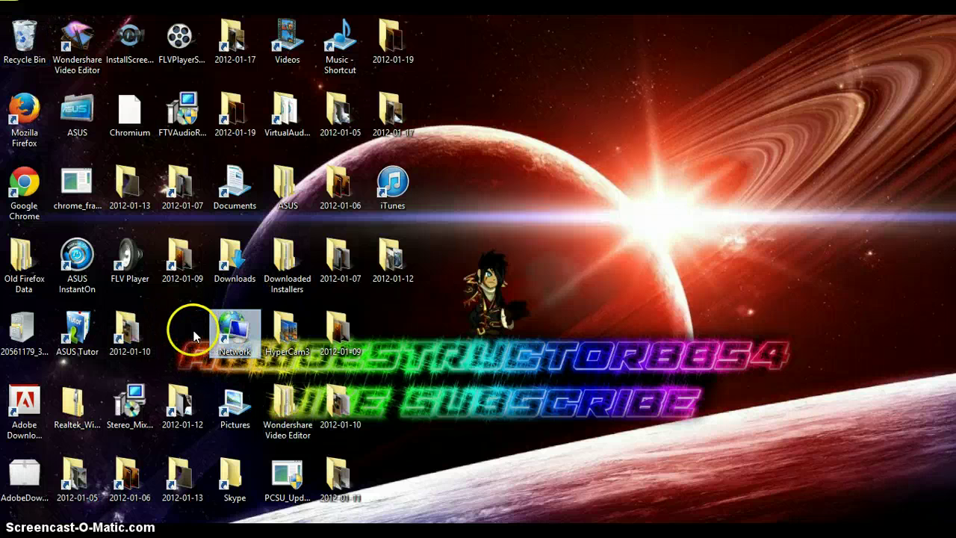
pyautogui.moveTo(235, 333); pyautogui.dragTo(183, 333)
pyautogui.moveTo(287, 333); pyautogui.dragTo(235, 333)
pyautogui.moveTo(340, 333); pyautogui.dragTo(313, 329)
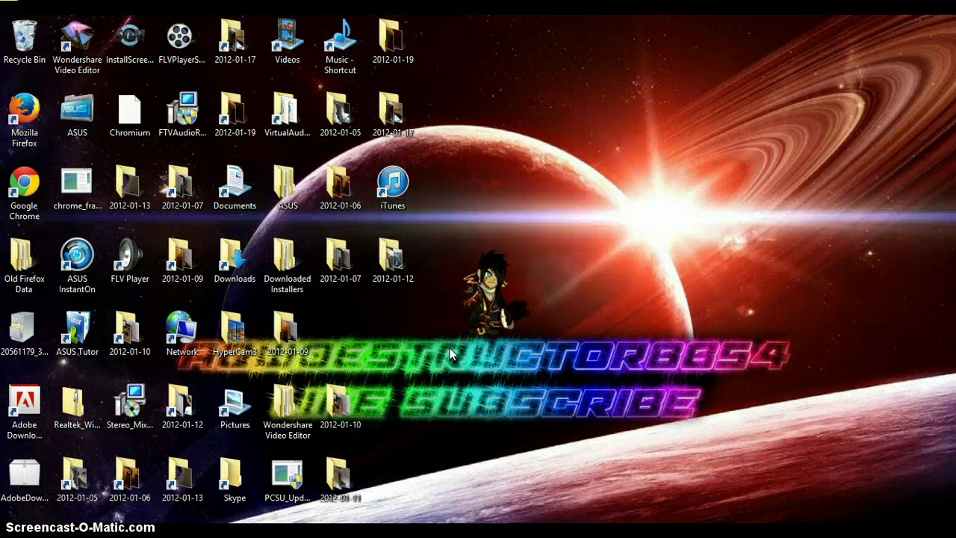
pyautogui.doubleClick(24, 34)
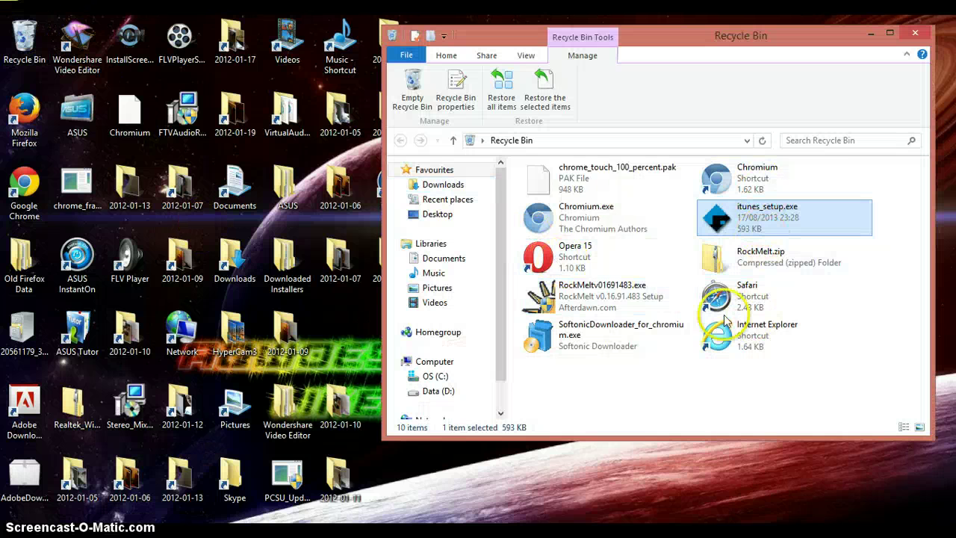
# Drag the Internet Explorer shortcut from the Recycle Bin back onto the desktop and close the bin window
pyautogui.moveTo(757, 334); pyautogui.dragTo(482, 476)
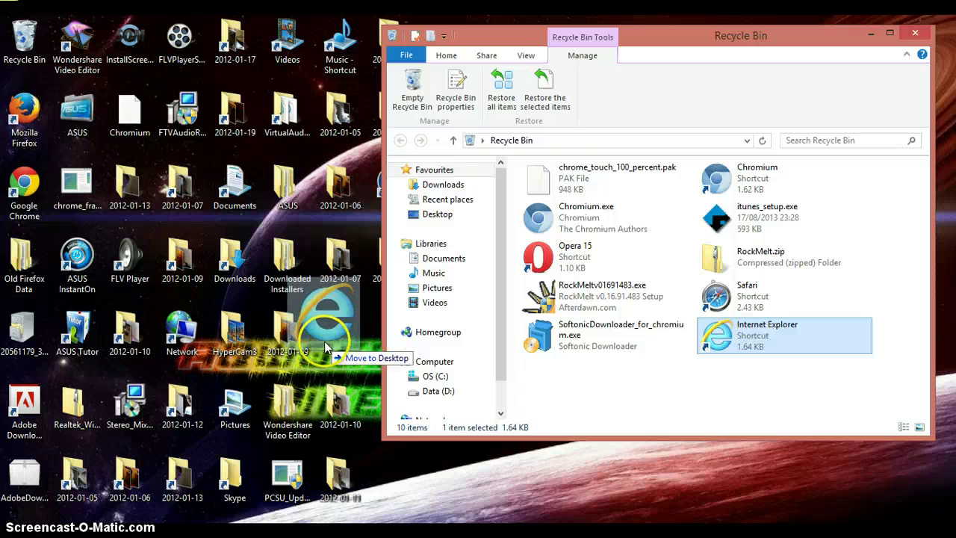
pyautogui.moveTo(326, 348); pyautogui.dragTo(327, 348)
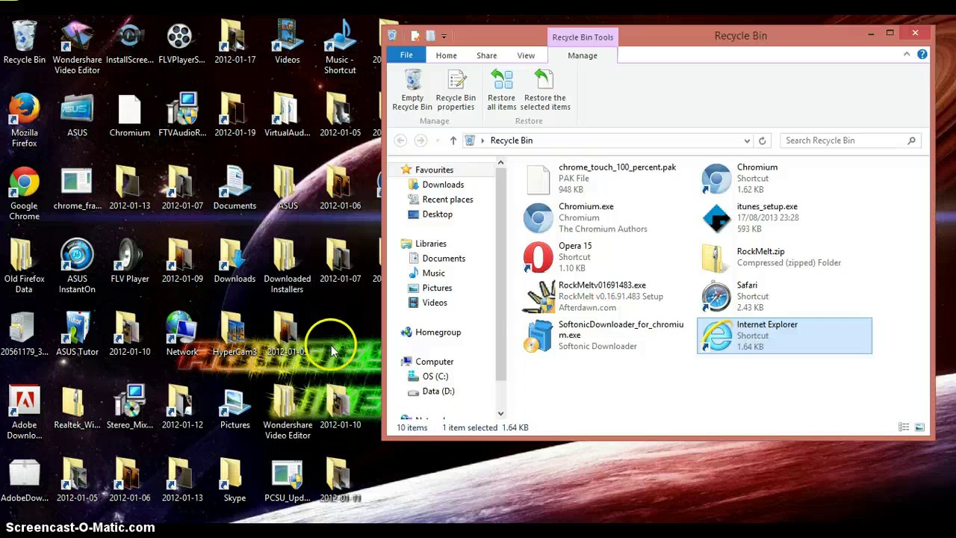
pyautogui.click(870, 33)
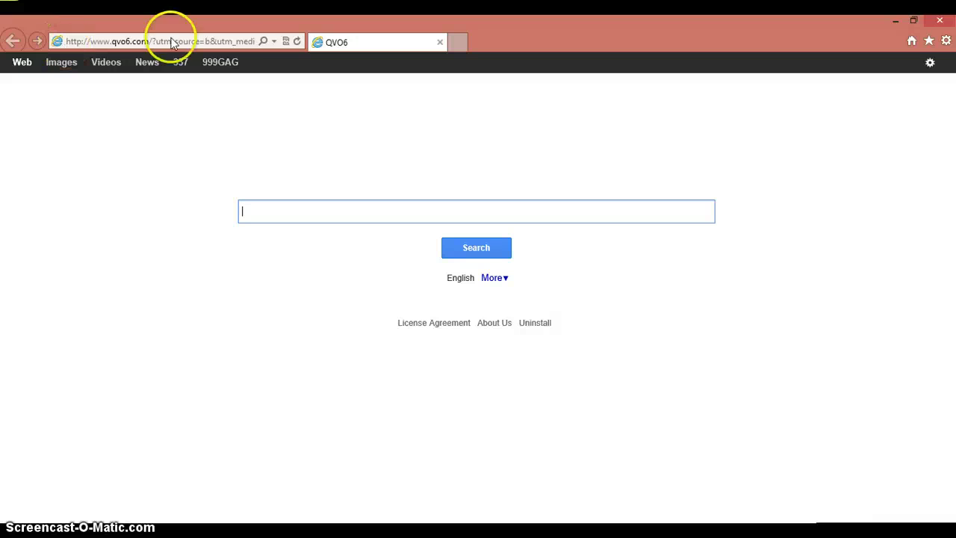
# Close the QVO6 Internet Explorer window and drop its desktop shortcut back into the Recycle Bin
pyautogui.click(939, 22)
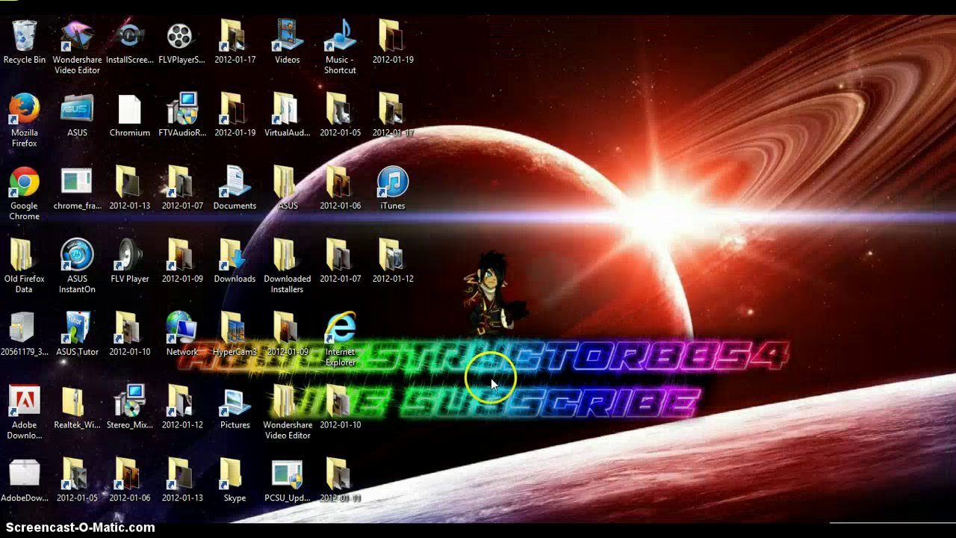
pyautogui.moveTo(350, 331)
pyautogui.mouseDown()
pyautogui.moveTo(32, 26)
pyautogui.moveTo(25, 30)
pyautogui.mouseUp()
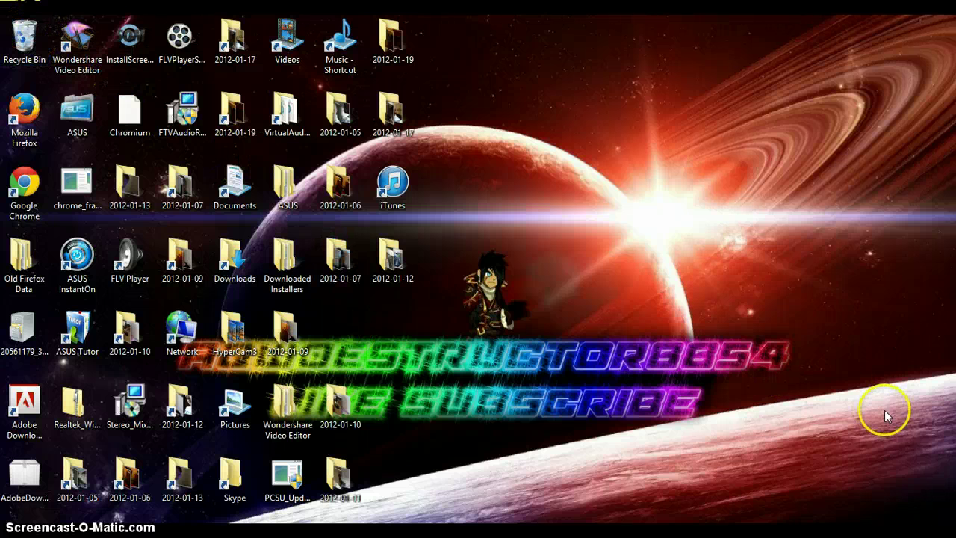